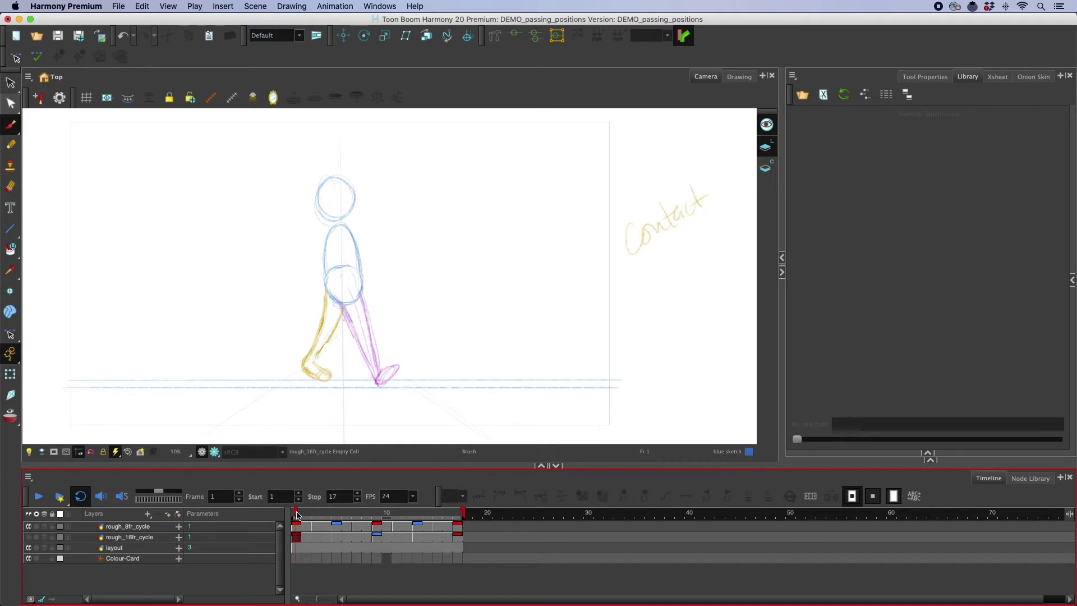
Step: Compare the contact poses at frames 1 and 9 of the 8-frame walk cycle with the passing pose at frame 5
click(376, 516)
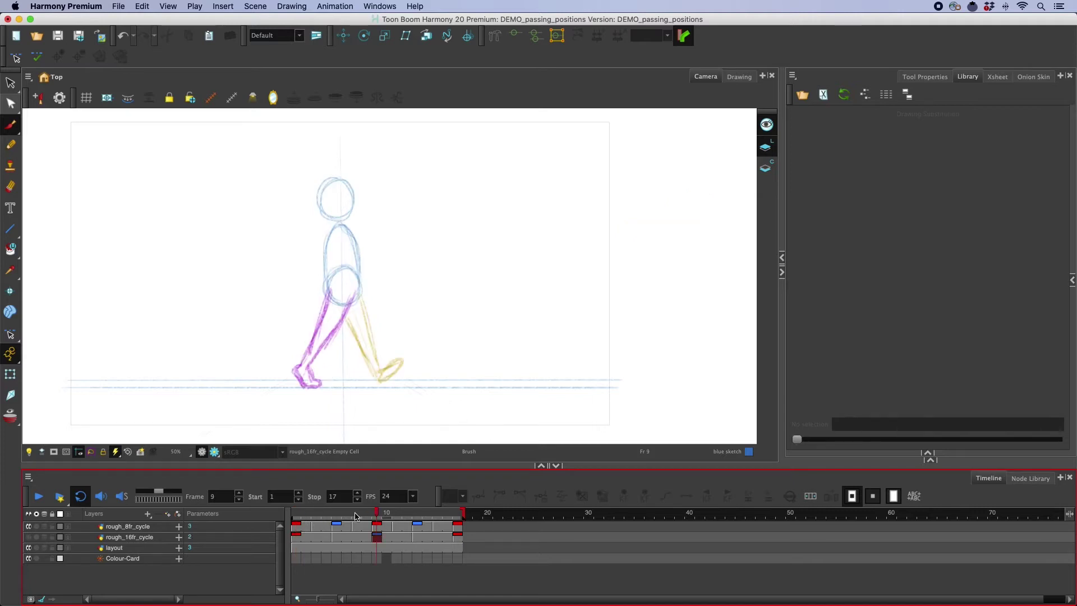
click(296, 516)
click(377, 515)
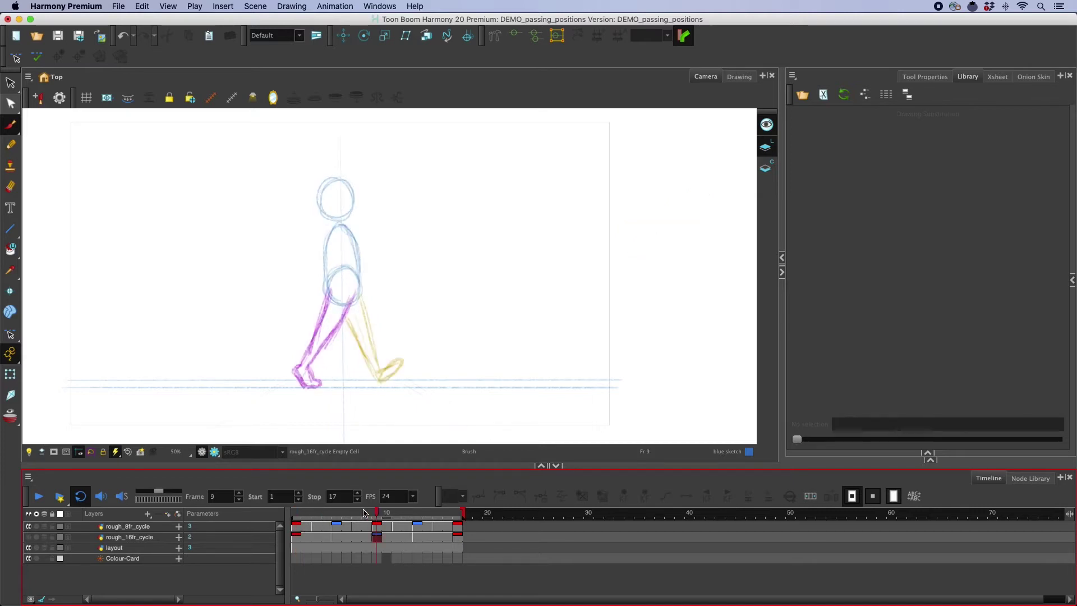
click(298, 515)
click(339, 517)
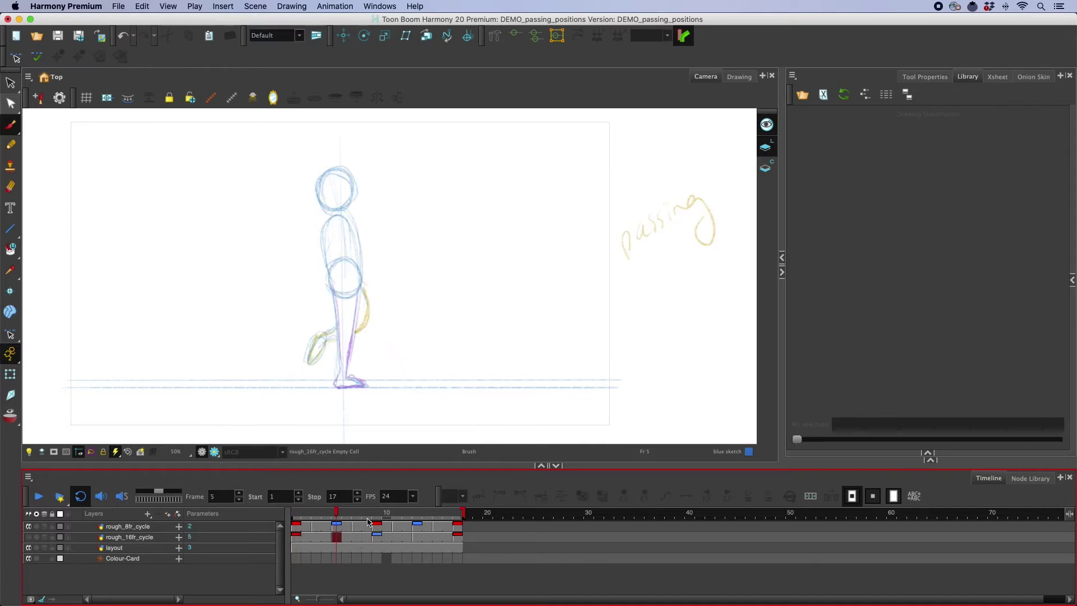
Step: Examine the contact, down and passing drawings between frames 1 and 5 of the 8-frame cycle
click(296, 516)
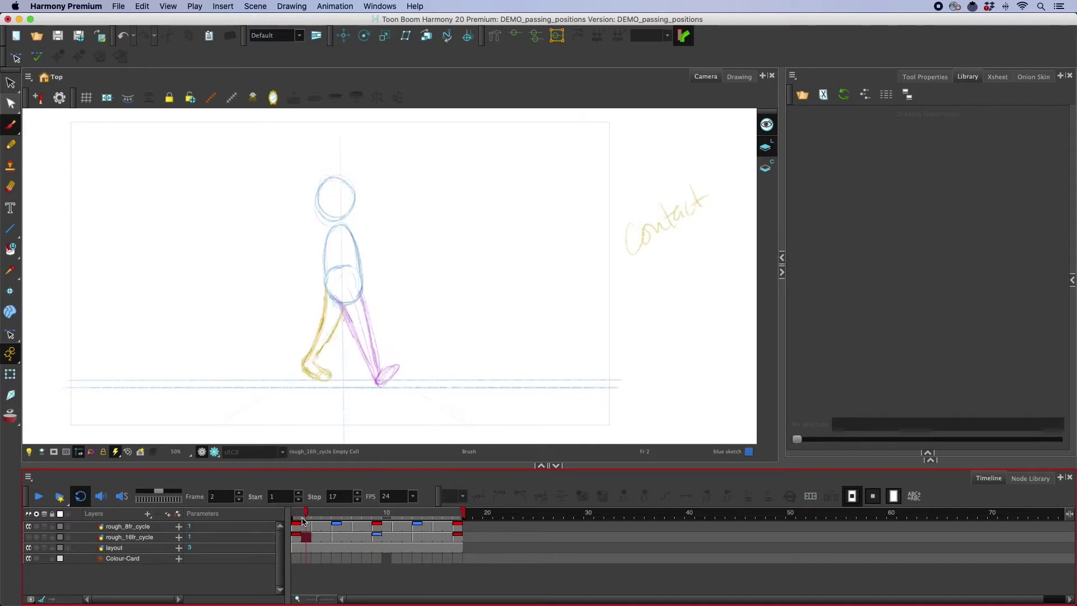
click(315, 517)
click(330, 533)
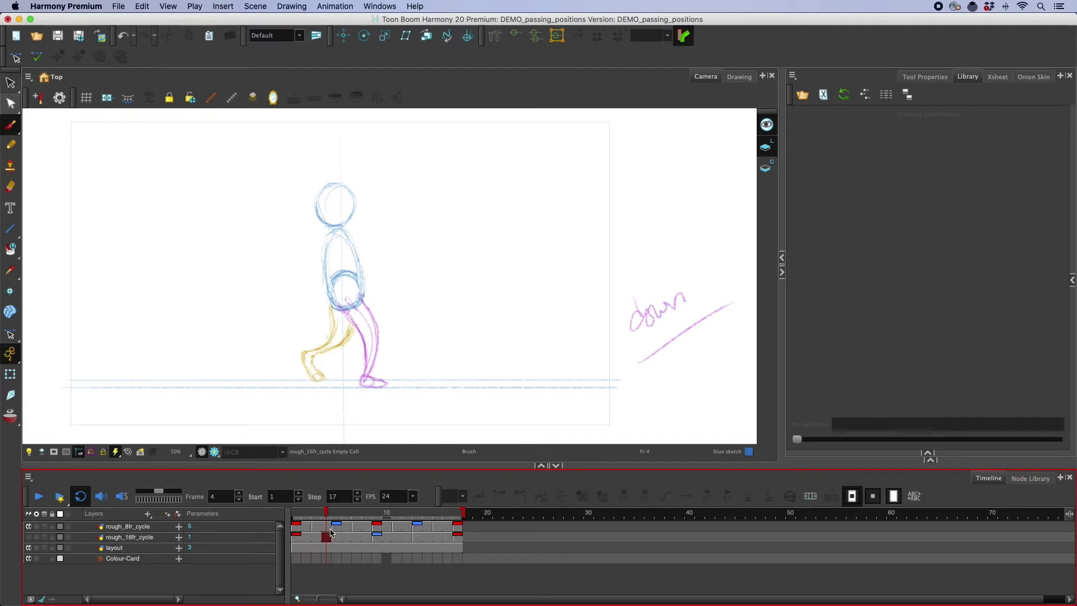
click(337, 533)
mouse_move(335, 529)
mouse_down()
mouse_move(324, 529)
mouse_move(332, 530)
mouse_up()
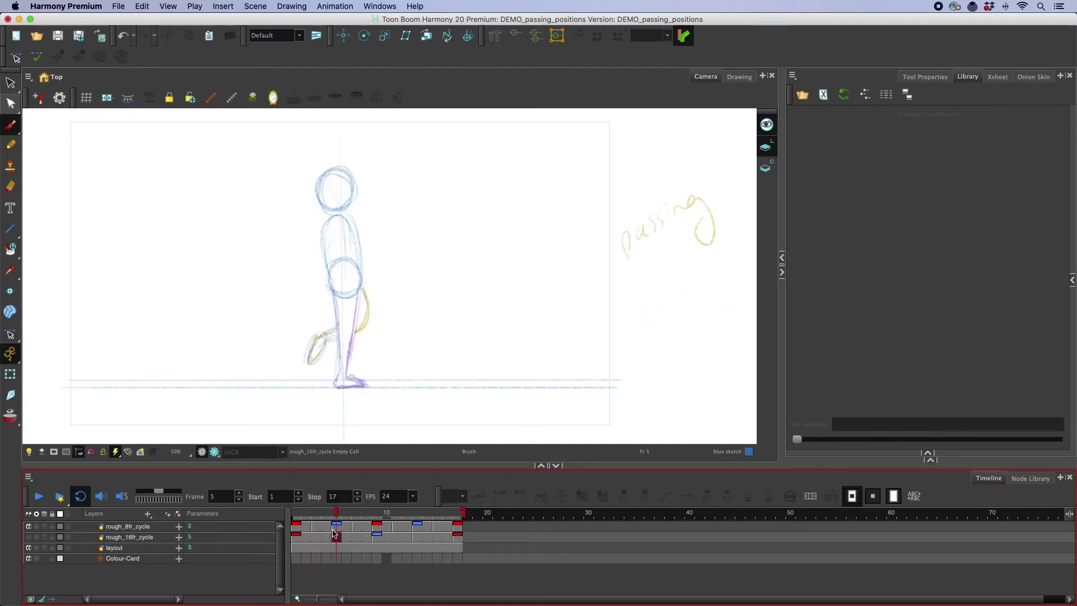
key(comma)
key(comma)
key(period)
key(period)
Step: Examine the up, contact, down and second passing drawings of rough_8fr_cycle between frames 6 and 13
click(348, 526)
drag(336, 511, 367, 513)
click(360, 523)
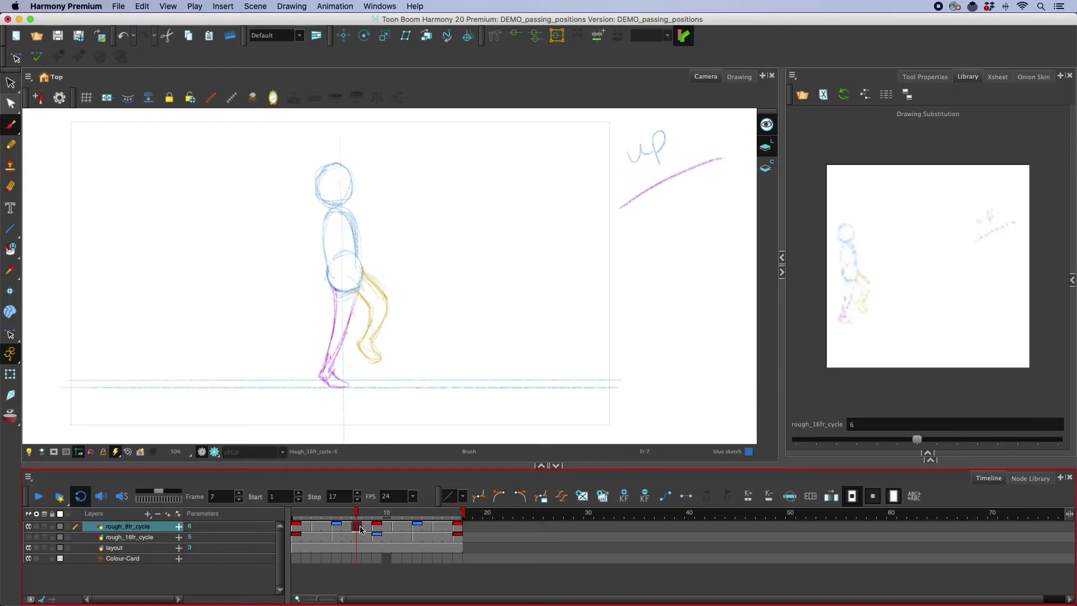
click(348, 526)
click(358, 526)
click(377, 527)
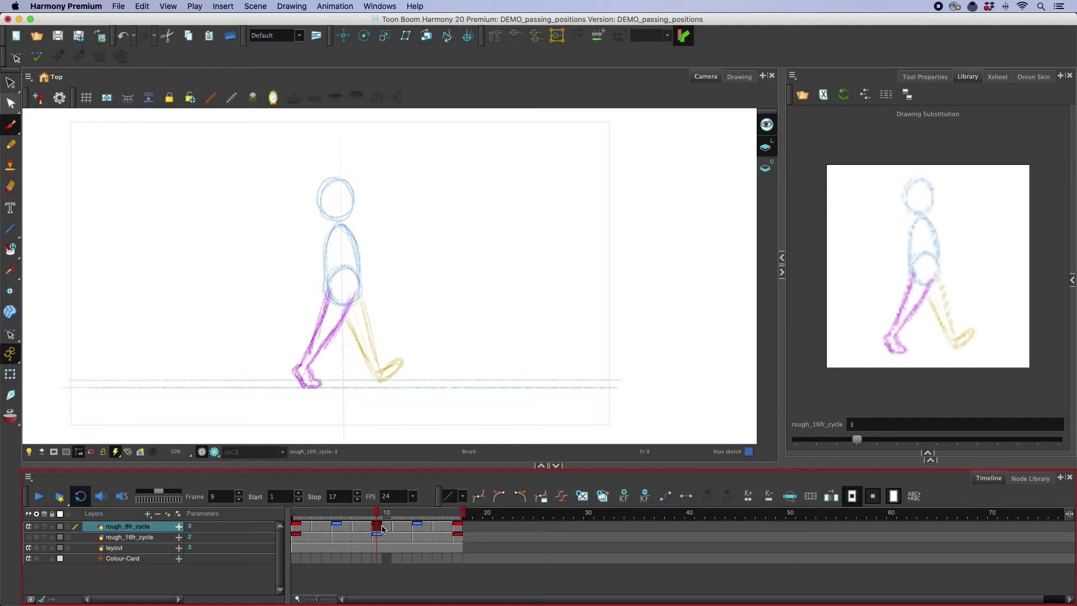
click(397, 527)
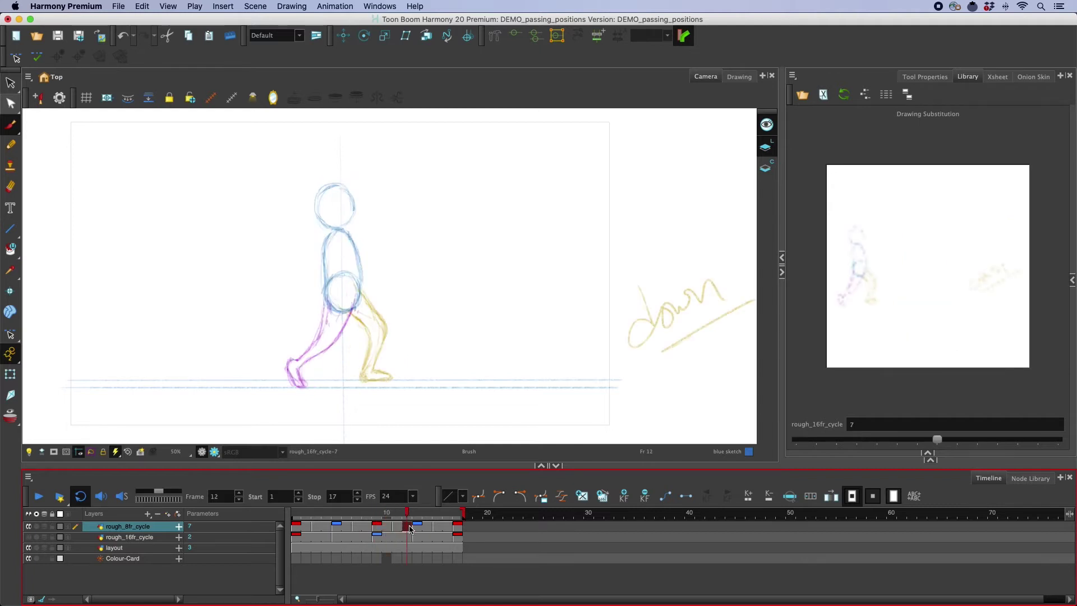
click(419, 527)
Step: Scrub through all key poses of the 8-frame cycle from the start to frame 16
drag(421, 529, 301, 532)
click(314, 531)
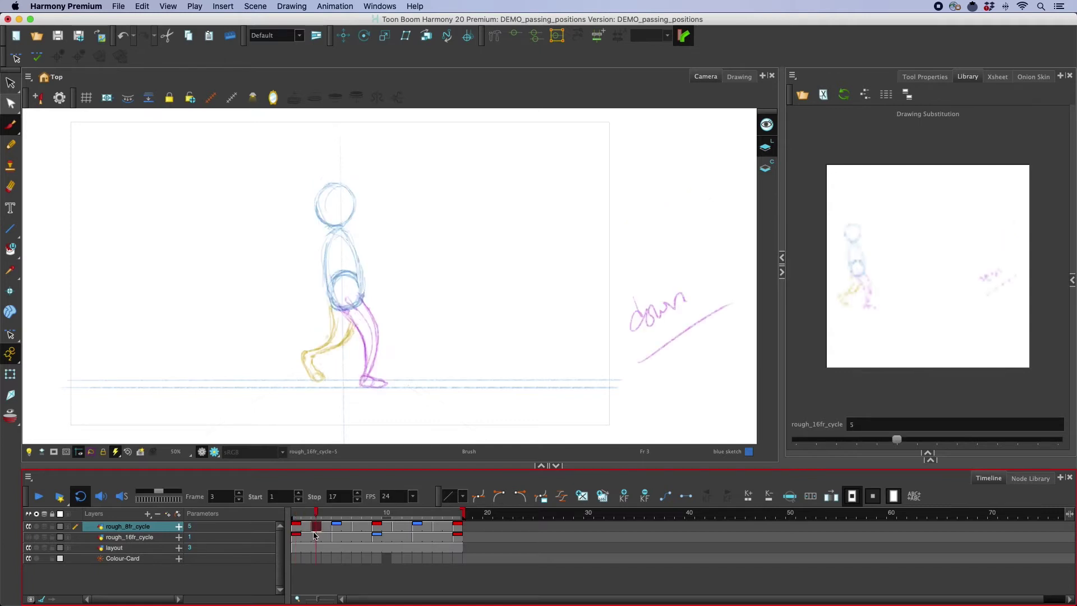
click(336, 534)
click(356, 534)
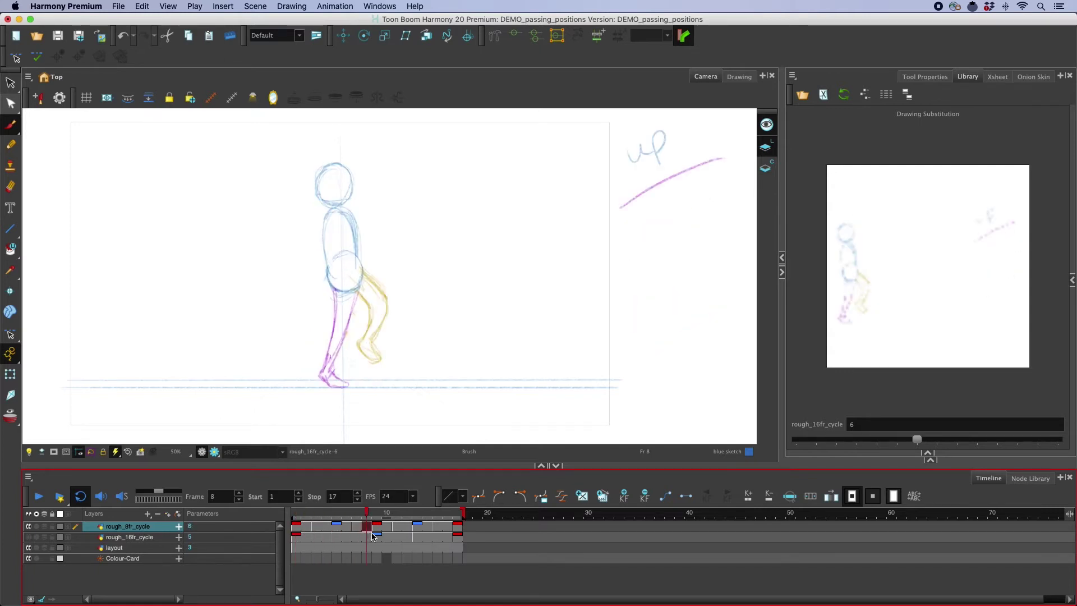
click(377, 534)
click(397, 534)
drag(396, 533, 448, 531)
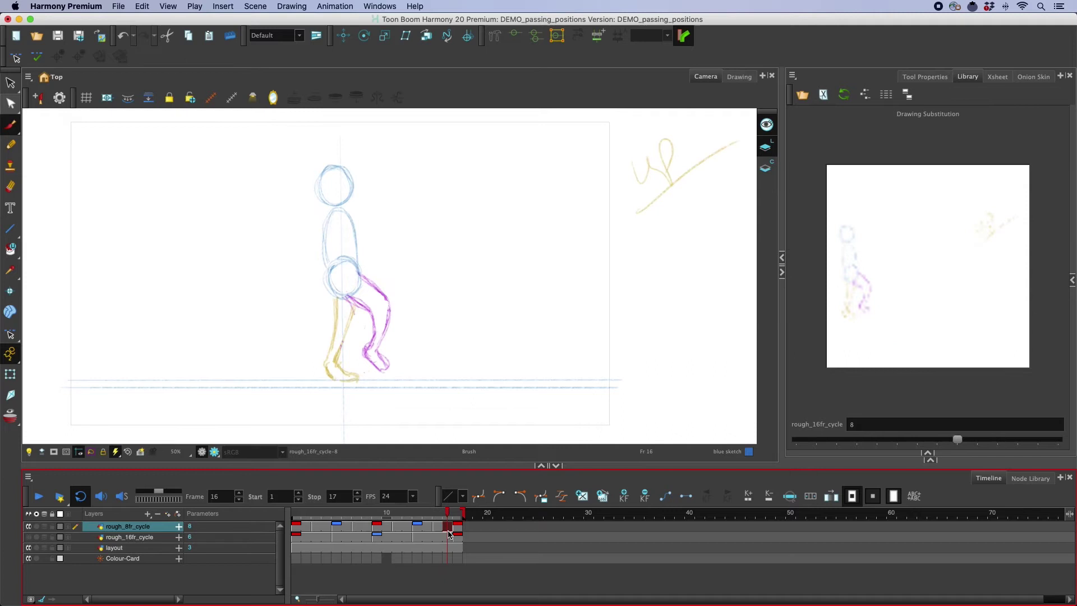
Step: Play the 8-frame walk cycle, then stop on the passing pose at frame 5 of rough_8fr_cycle
click(80, 496)
click(38, 496)
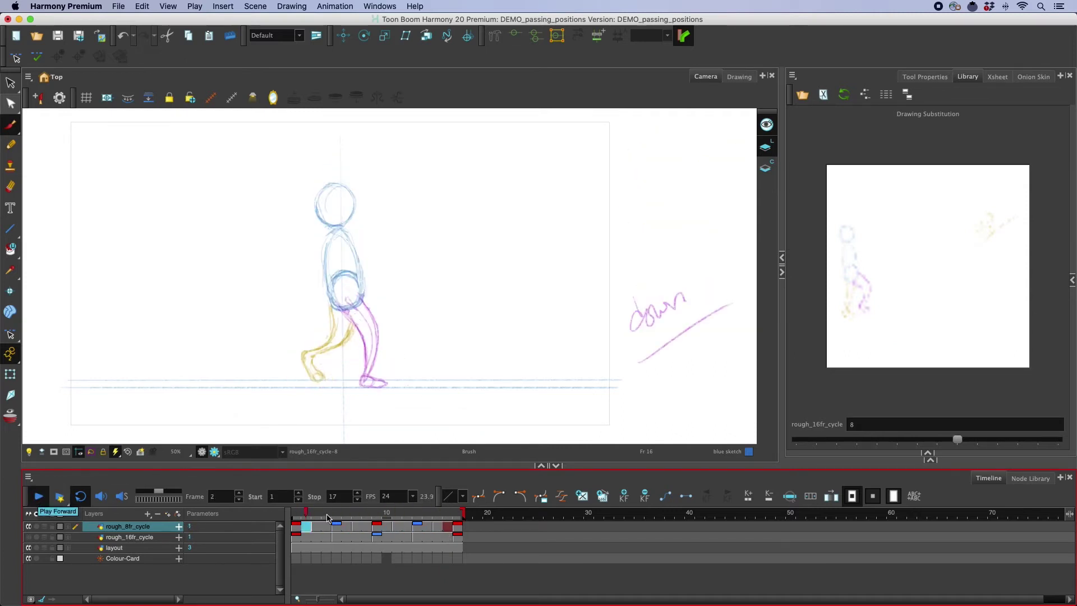
click(302, 525)
drag(302, 525, 340, 535)
click(339, 526)
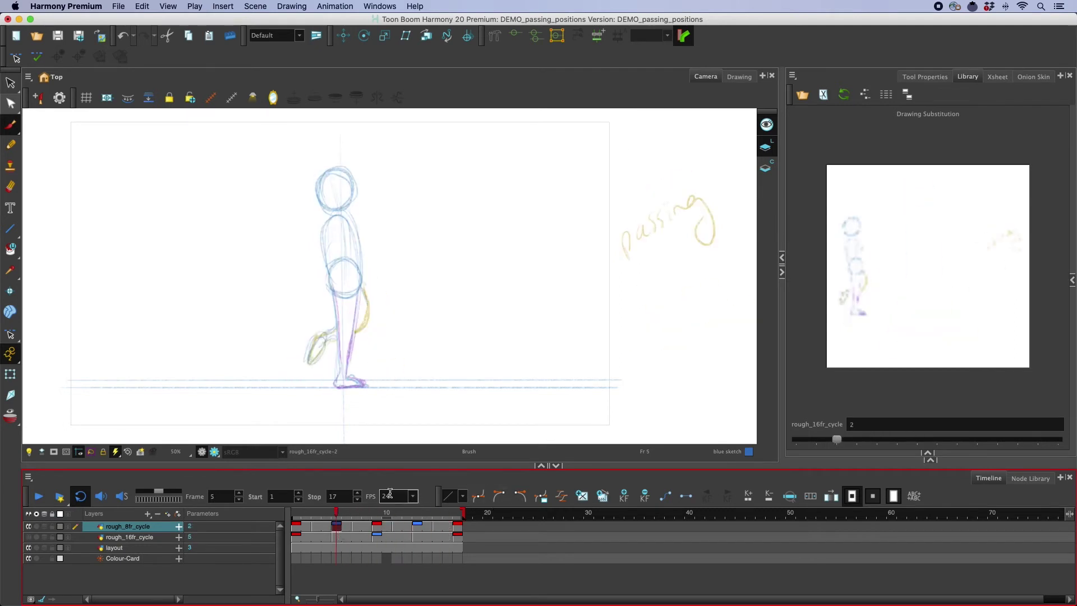
Step: Show the rough_16fr_cycle layer in place of rough_8fr_cycle and play it with the playback range extended to frame 32
click(29, 526)
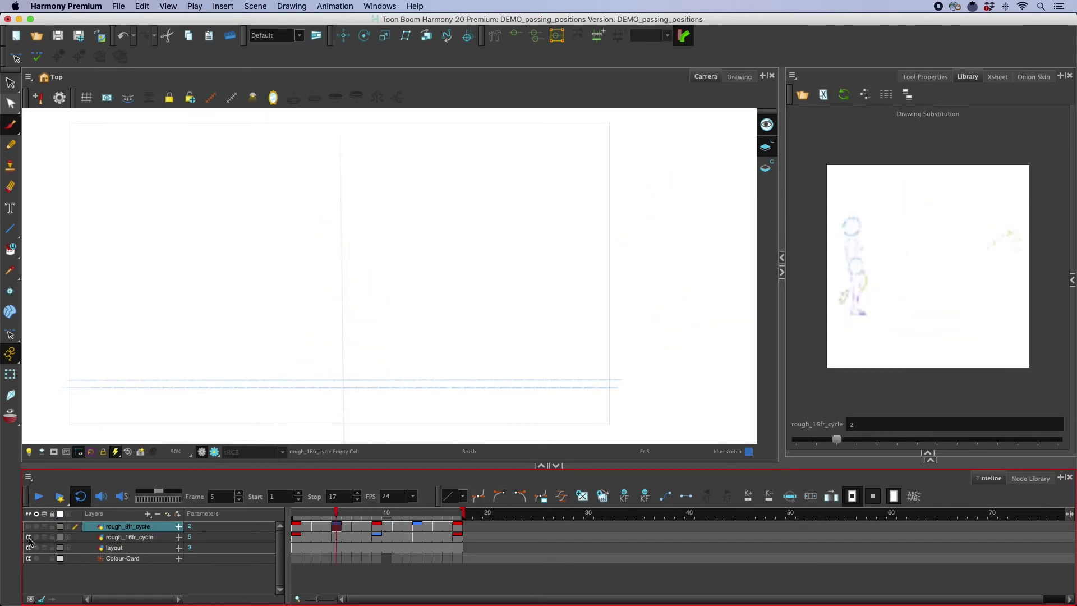
click(28, 537)
mouse_move(463, 514)
mouse_down()
mouse_move(635, 514)
mouse_move(614, 514)
mouse_up()
click(38, 496)
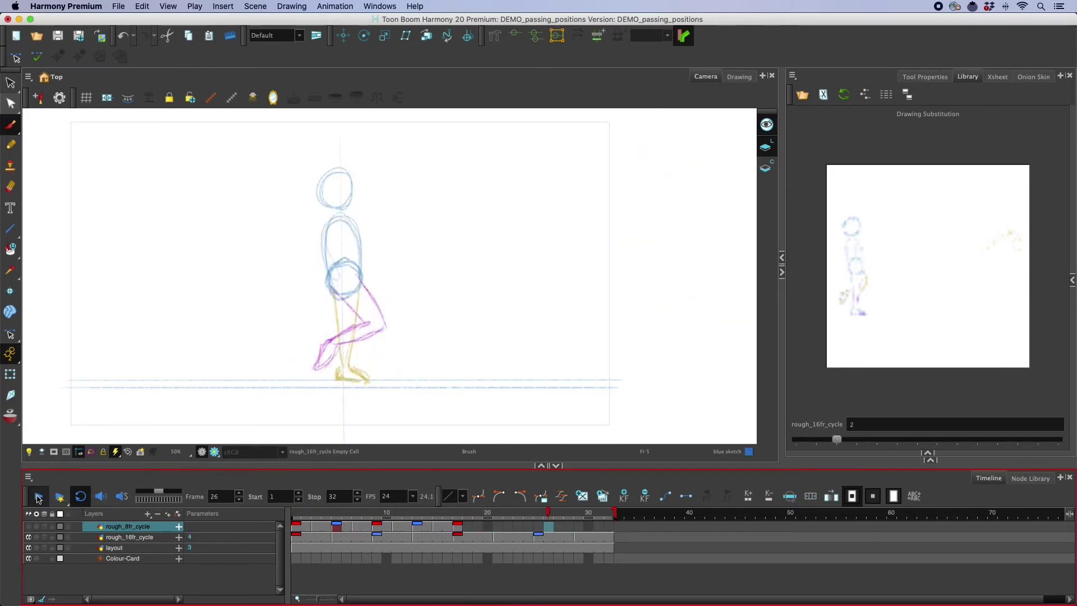
click(349, 511)
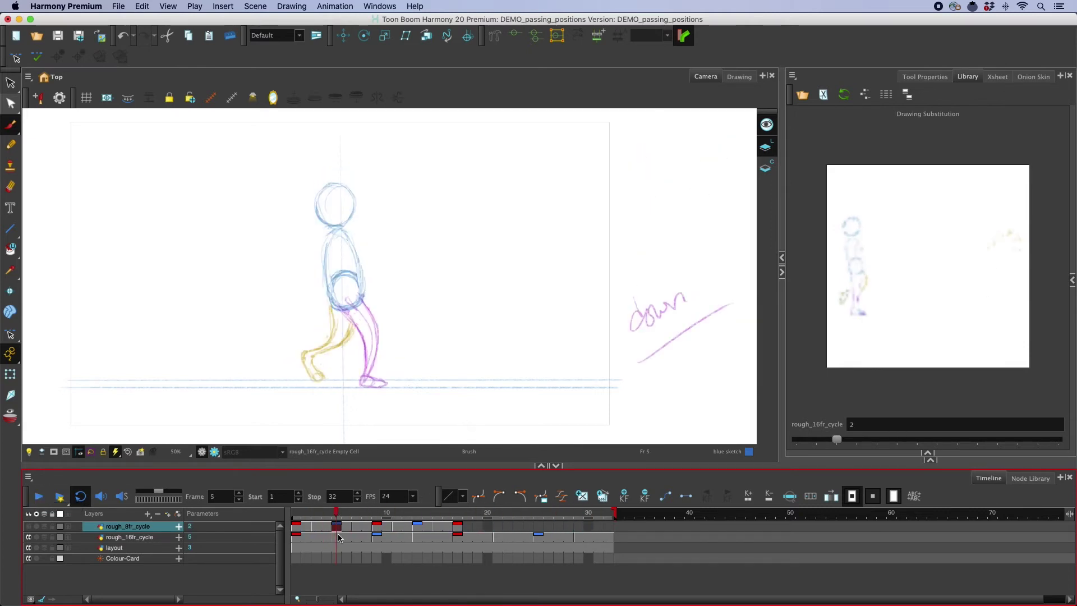
click(376, 540)
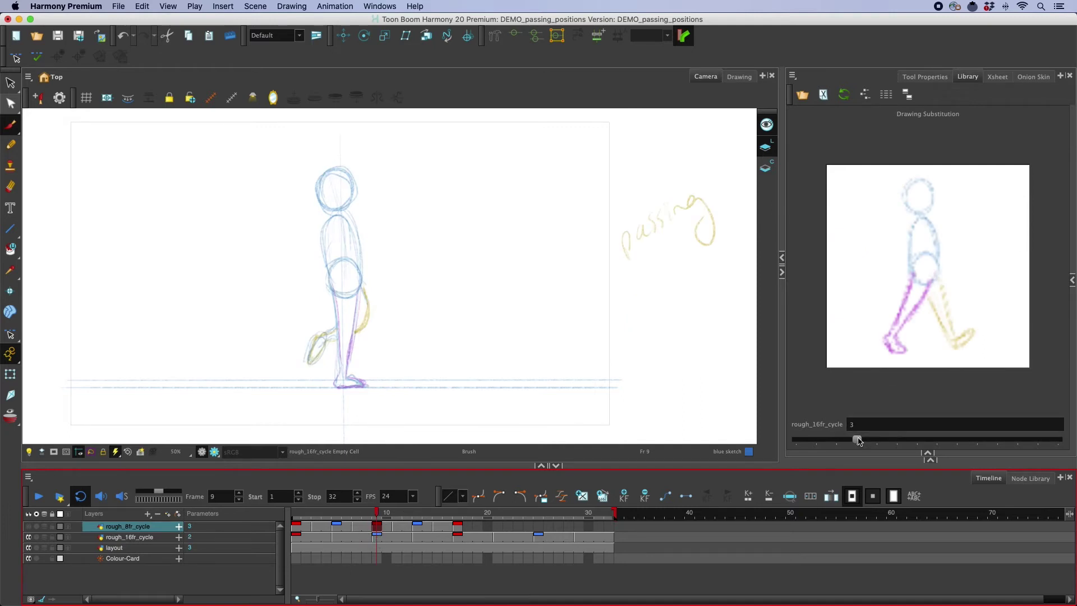
mouse_move(858, 441)
mouse_down()
mouse_move(991, 441)
mouse_move(978, 443)
mouse_up()
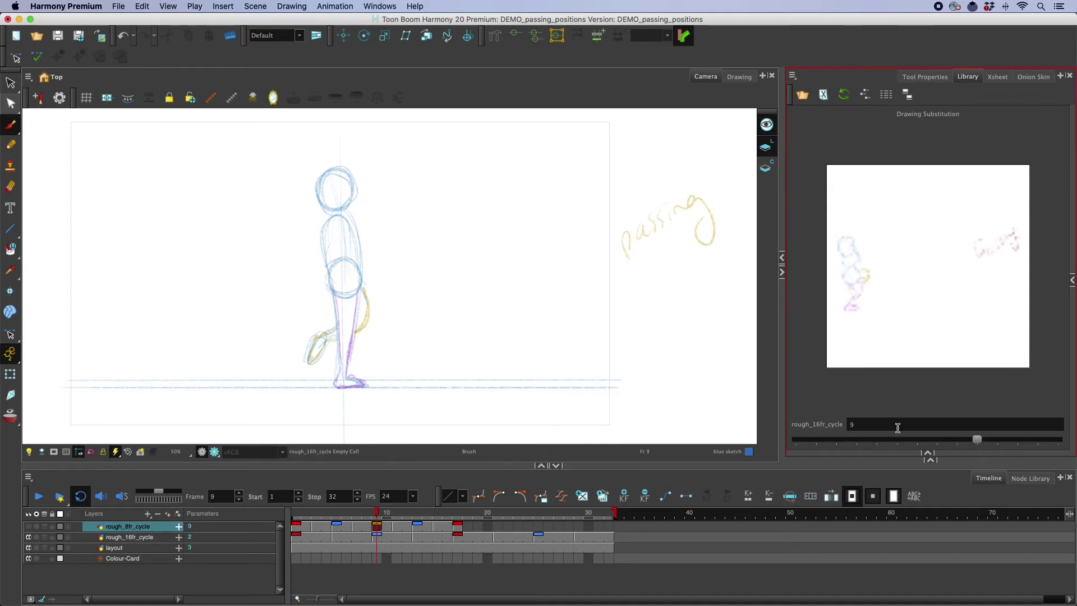
key(super+z)
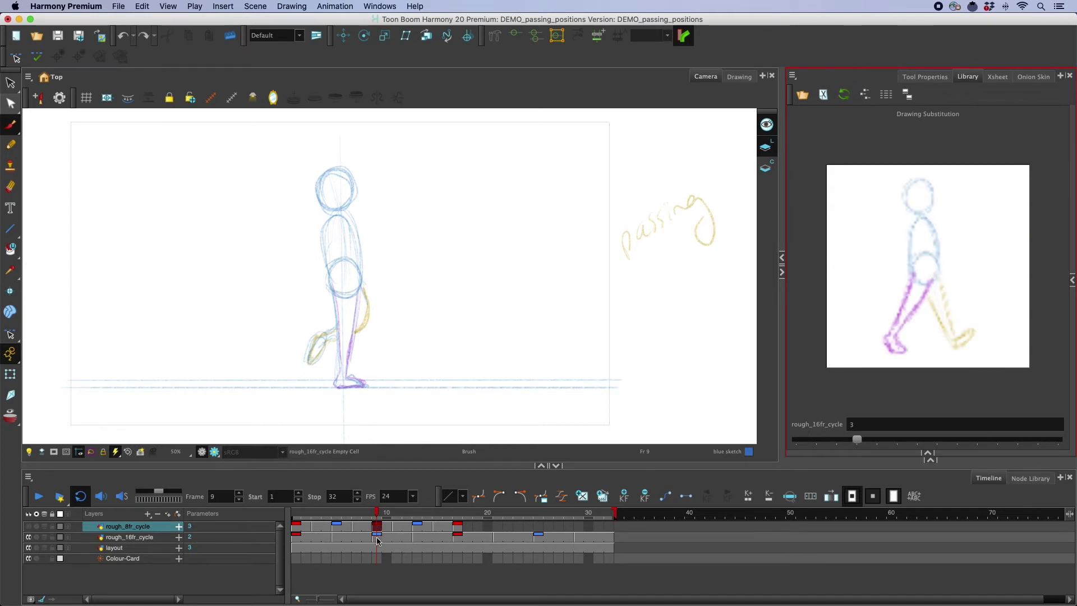
Step: Substitute the passing pose at frame 9 of rough_16fr_cycle with drawing 9, the low crouched passing pose
click(377, 538)
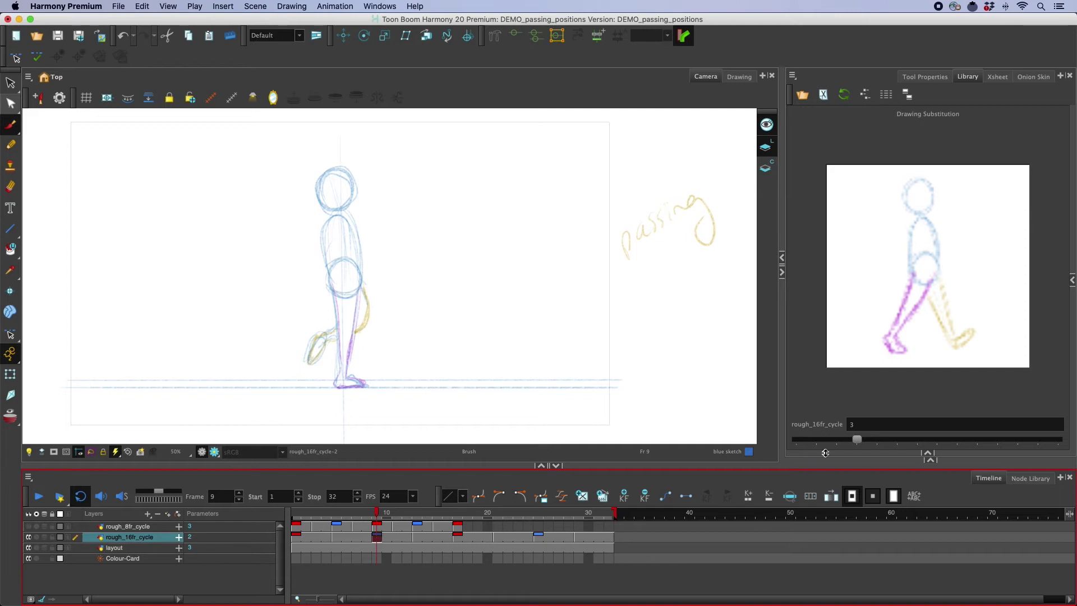
drag(859, 443, 975, 441)
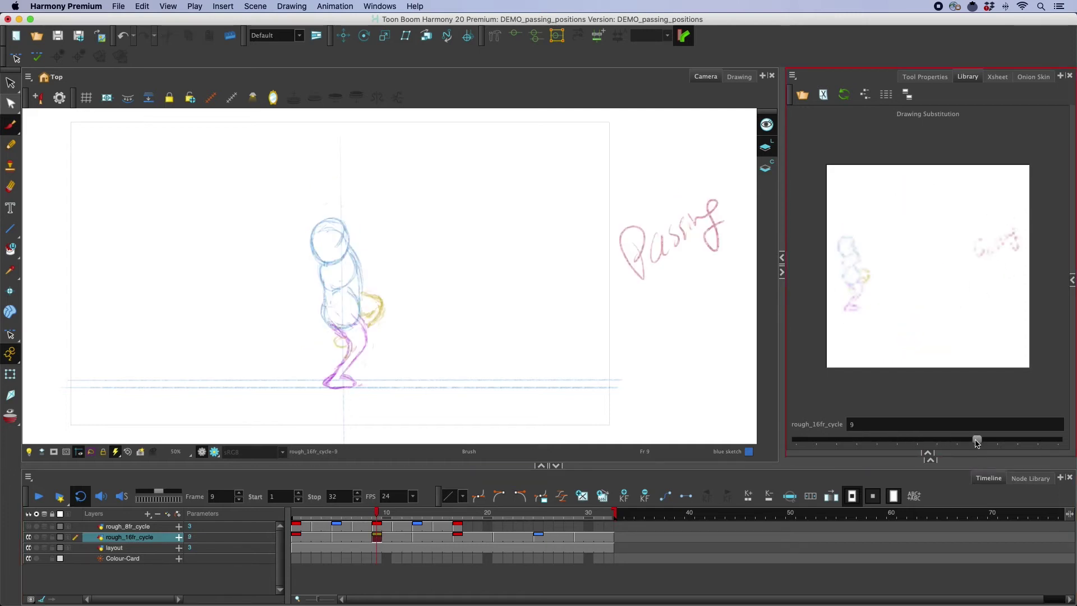
click(377, 515)
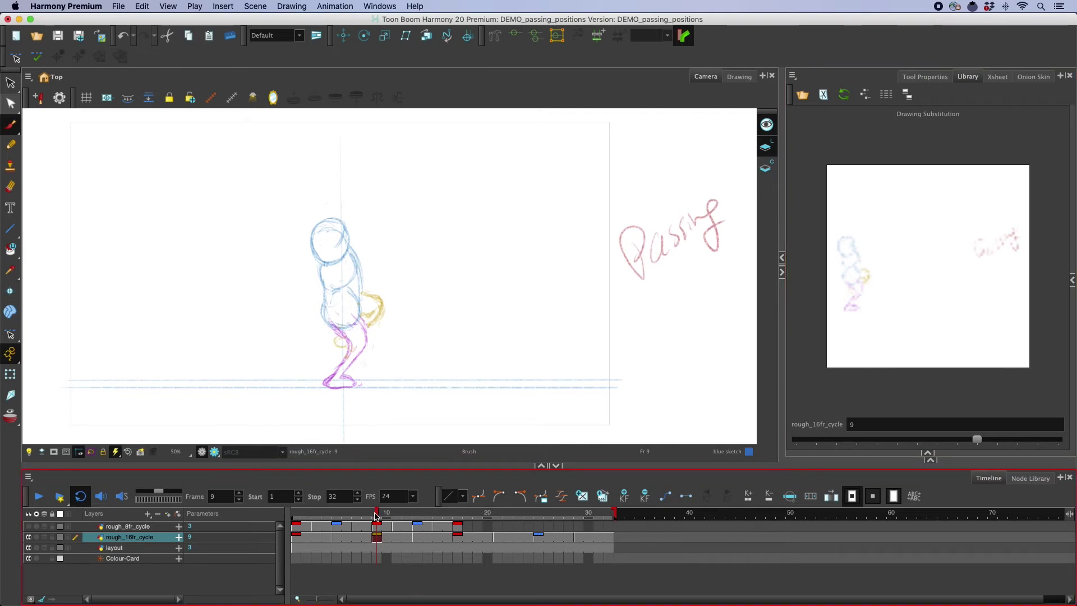
mouse_move(374, 513)
mouse_down()
mouse_move(356, 531)
mouse_move(294, 534)
mouse_move(376, 534)
mouse_up()
Step: Substitute the second passing pose at frame 25 of rough_16fr_cycle with drawing 10 and play the crouched walk cycle
drag(376, 534, 541, 540)
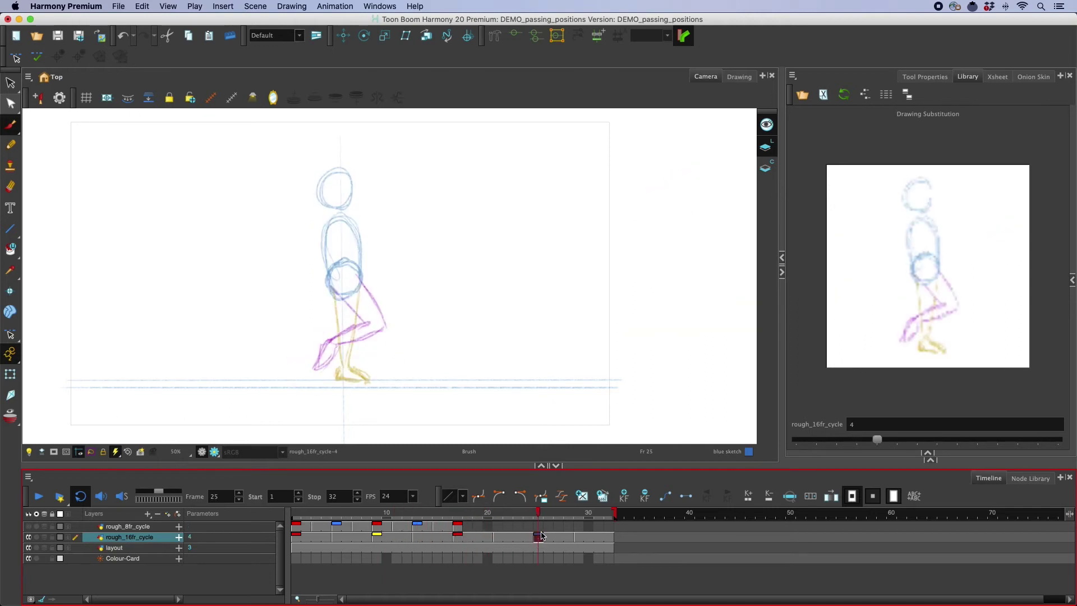
drag(879, 445, 991, 446)
mouse_move(536, 512)
mouse_down()
mouse_move(527, 527)
mouse_move(587, 525)
mouse_up()
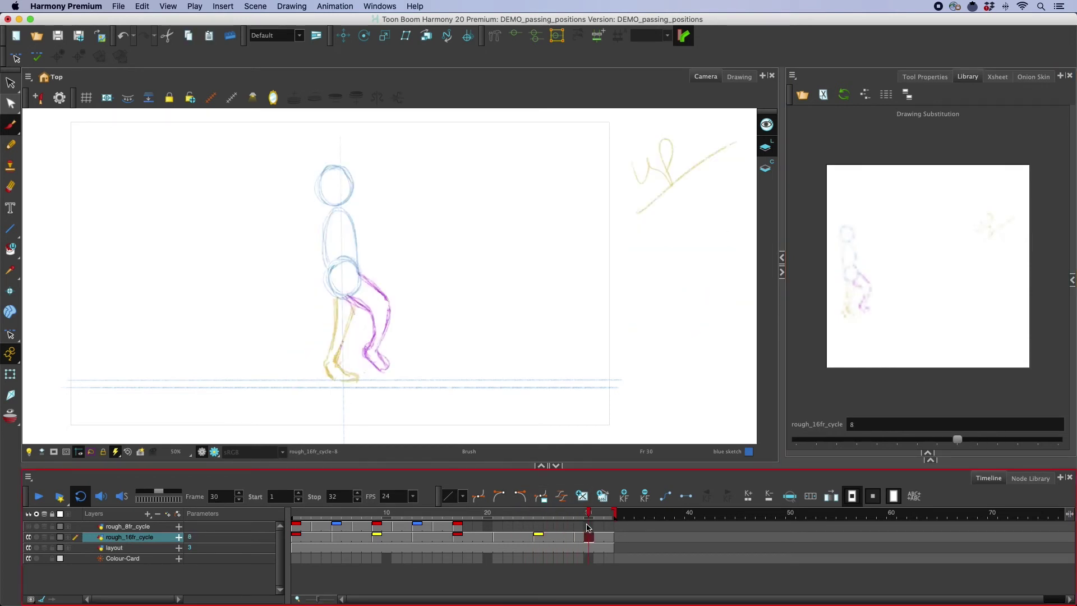
click(38, 497)
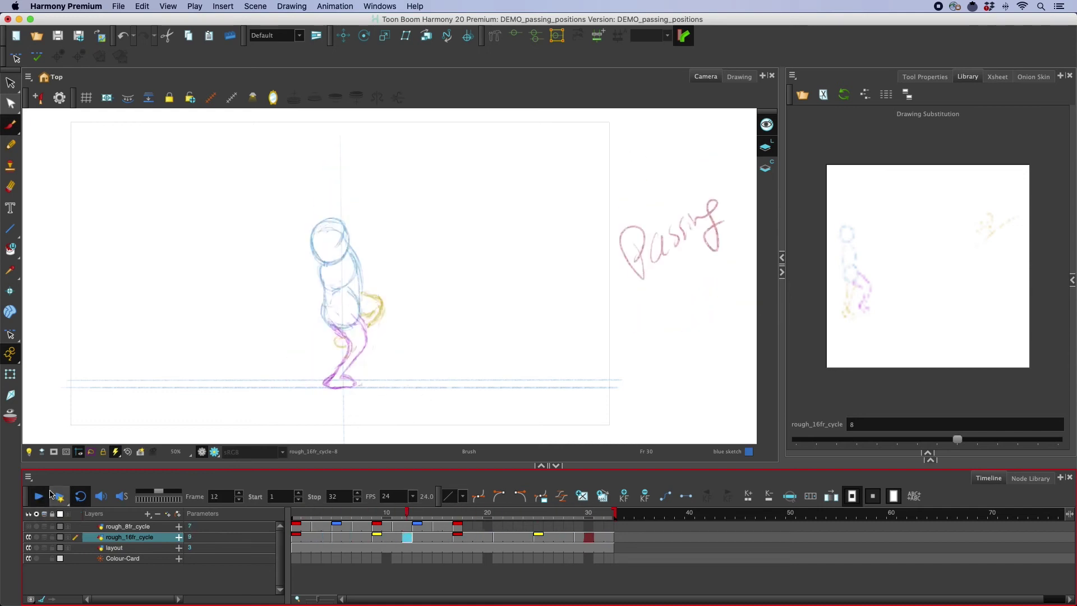
Step: Substitute frame 9 of rough_16fr_cycle with drawing 12, the backward-leaning passing pose, and compare it with the contacts at frames 1 and 17
drag(361, 515, 374, 509)
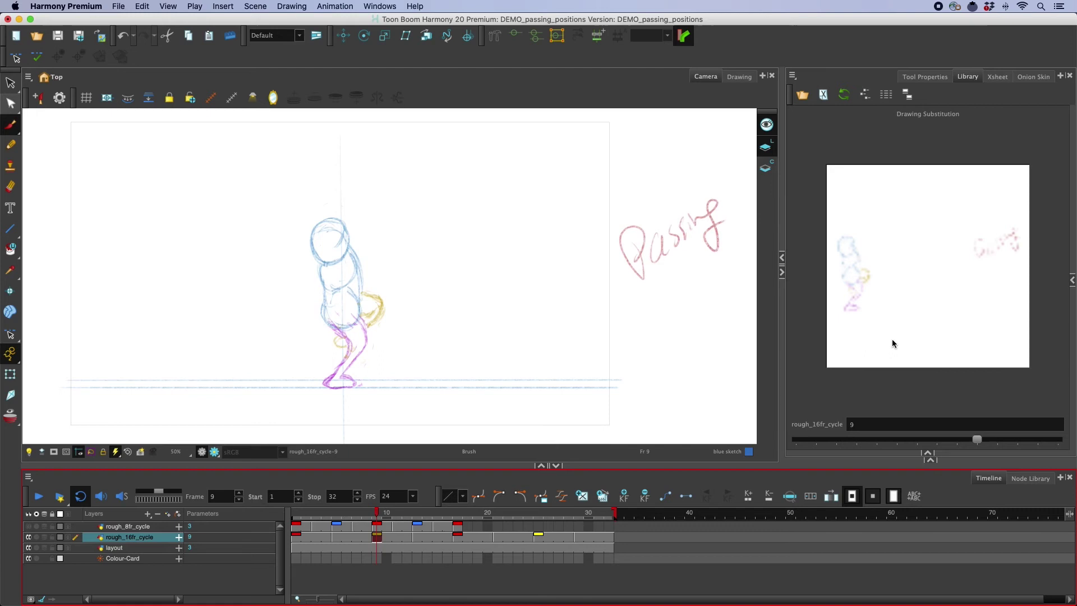
drag(979, 442, 1035, 443)
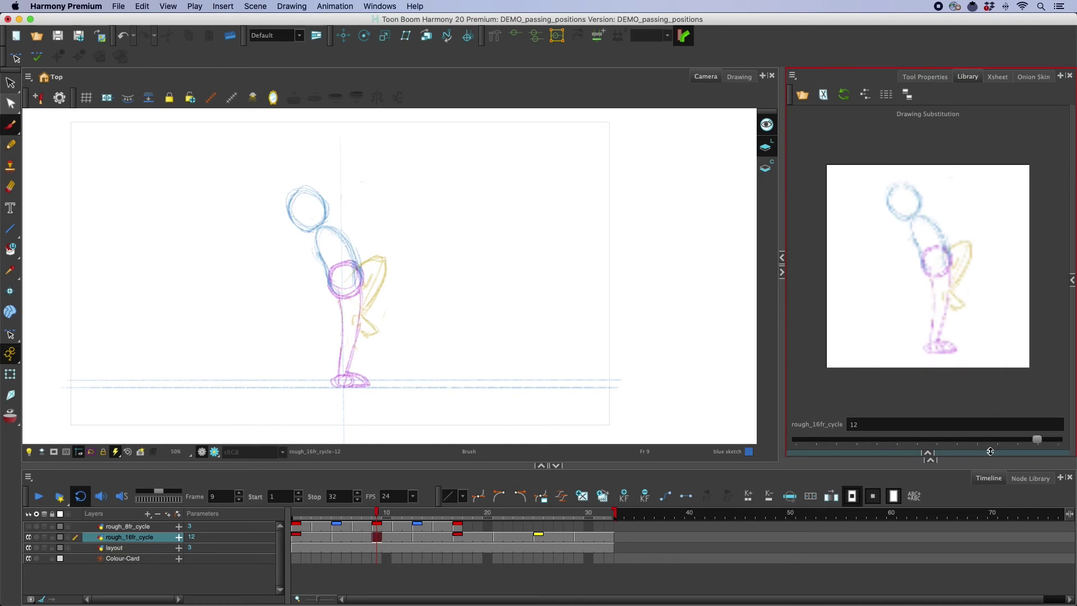
click(298, 515)
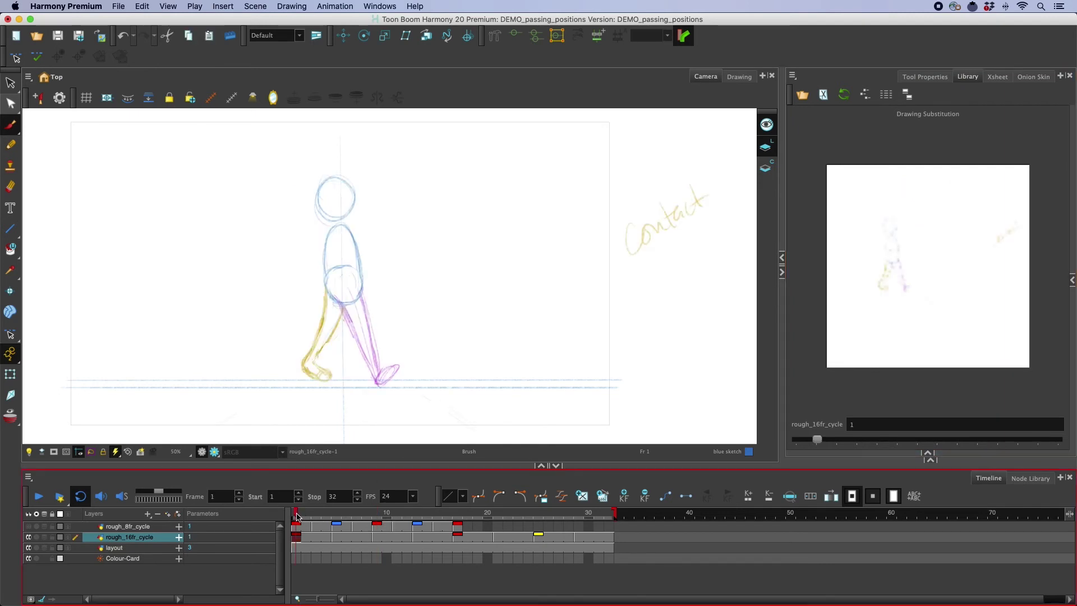
click(458, 514)
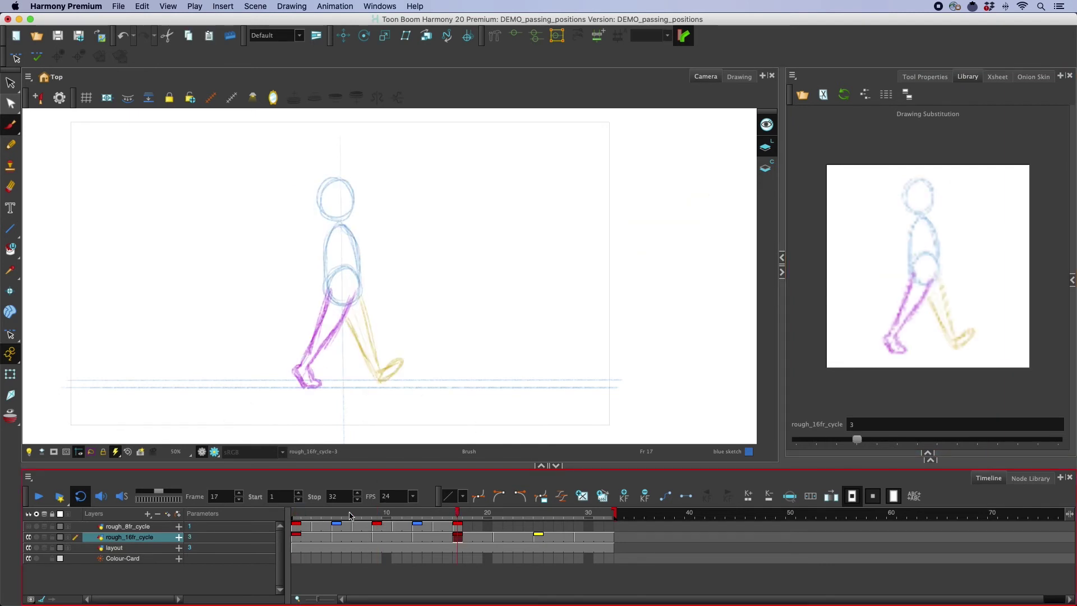
click(297, 515)
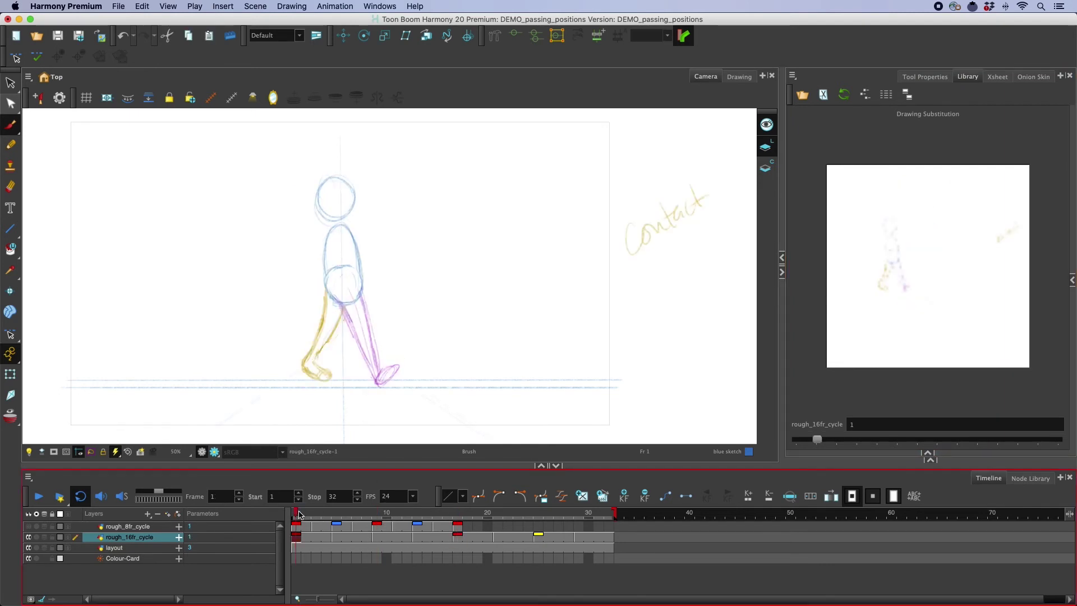
click(379, 515)
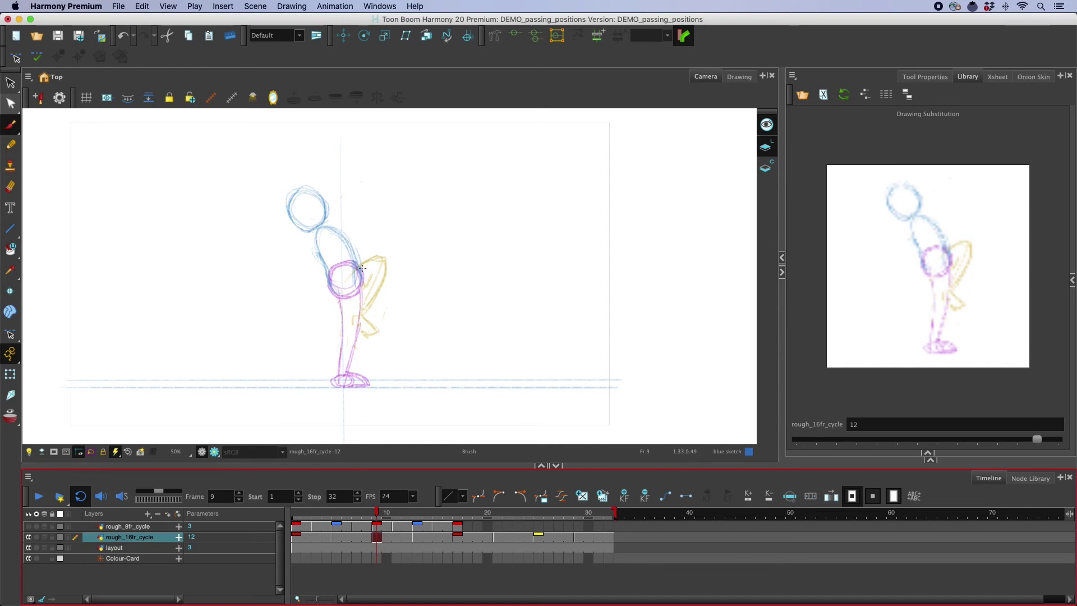
Step: Substitute frame 25 of rough_16fr_cycle with drawing 13, the opposite-leg backward-leaning pose, and play the cycle
mouse_move(378, 511)
mouse_down()
mouse_move(418, 535)
mouse_move(484, 544)
mouse_up()
click(537, 540)
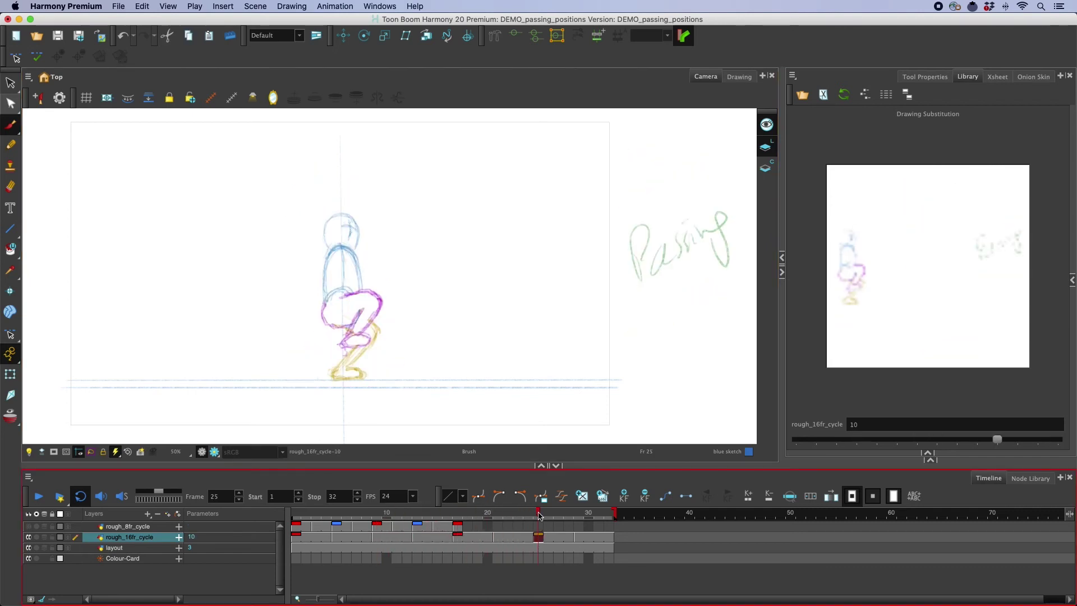
drag(998, 439, 1057, 446)
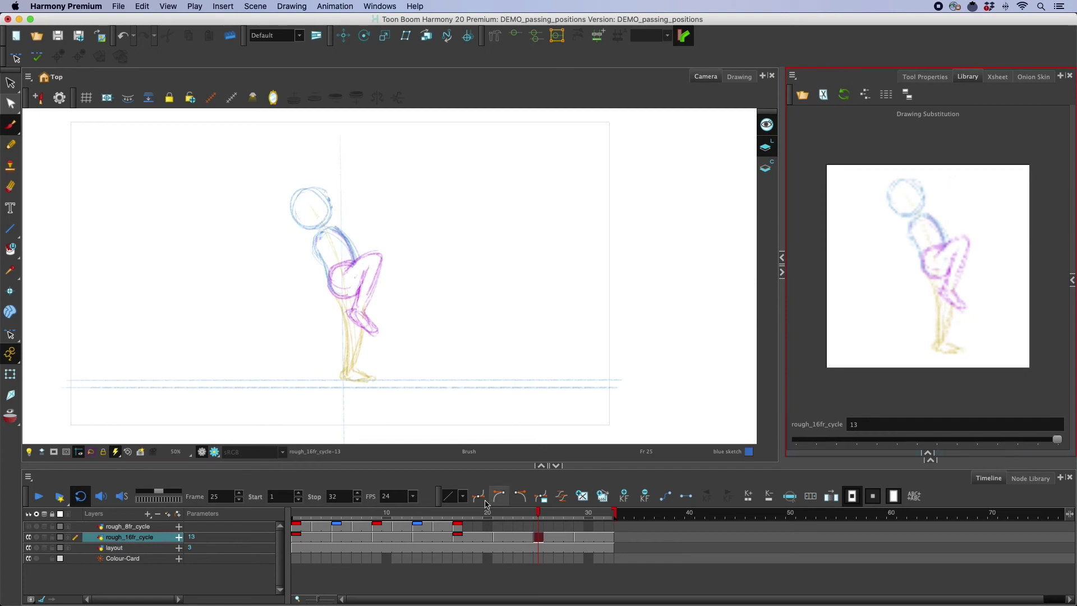
click(39, 497)
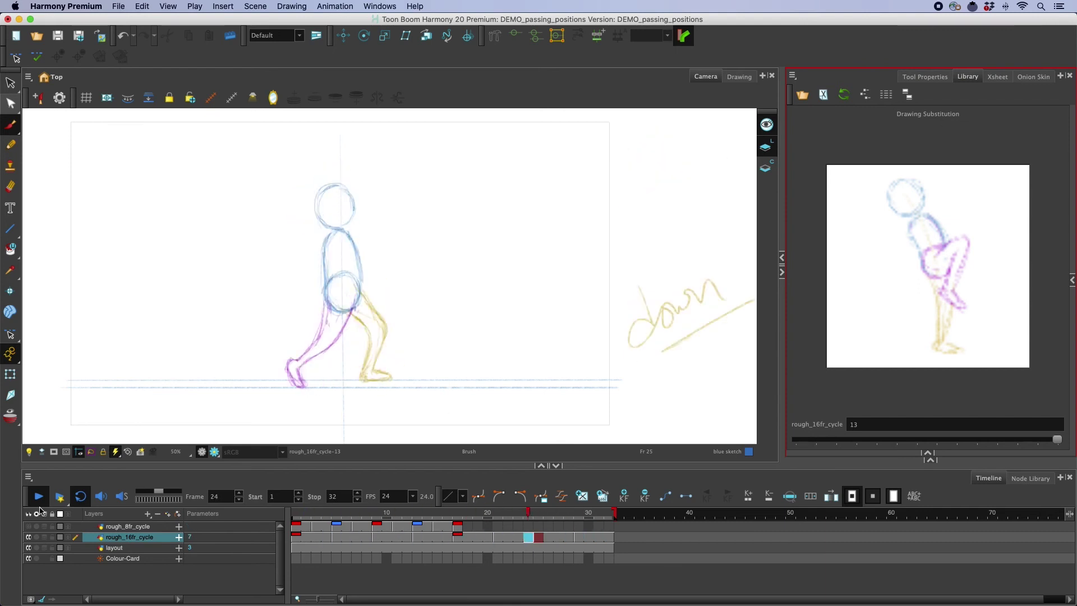
click(39, 496)
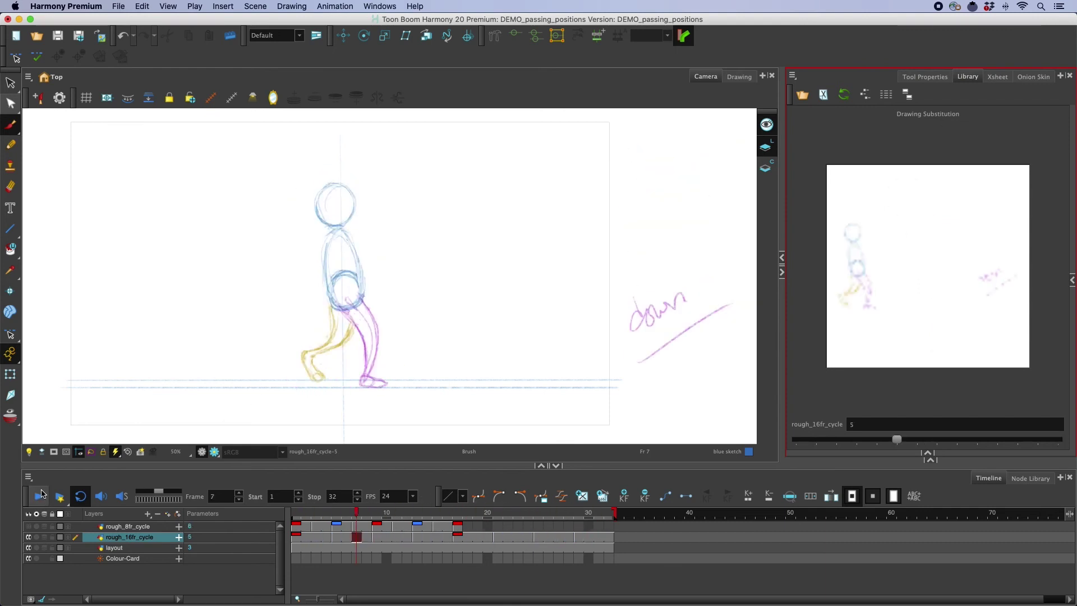
Step: Scrub around the backward-leaning passing pose at frame 9 and play the 16-frame cycle again from frame 1
click(377, 517)
mouse_move(377, 517)
mouse_down()
mouse_move(322, 543)
mouse_move(587, 550)
mouse_move(309, 548)
mouse_move(381, 547)
mouse_up()
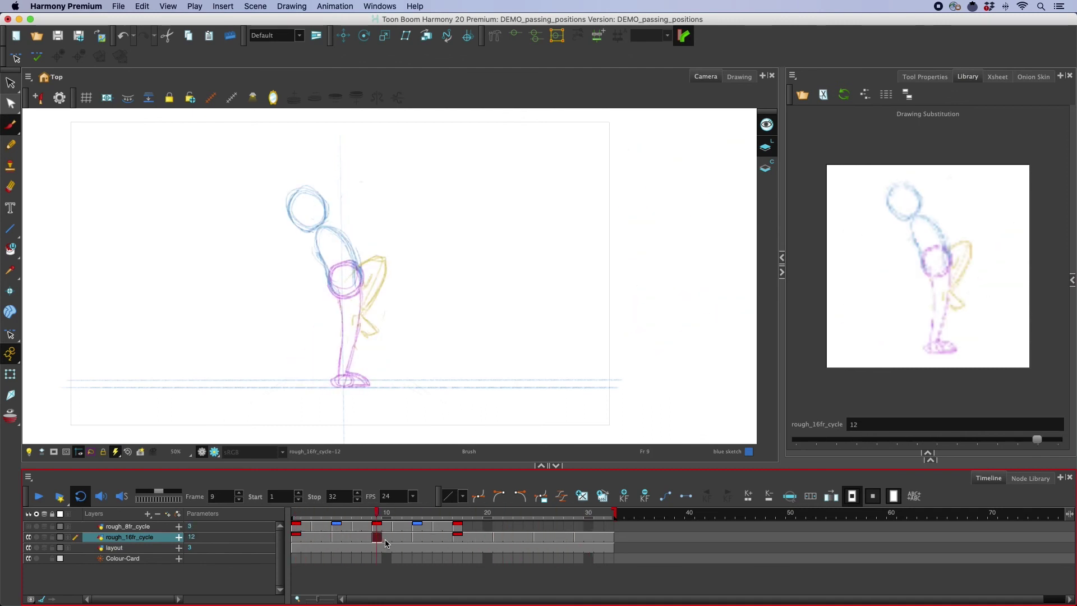
mouse_move(377, 512)
mouse_down()
mouse_move(385, 530)
mouse_move(367, 536)
mouse_move(379, 540)
mouse_move(315, 539)
mouse_move(572, 538)
mouse_up()
click(379, 539)
mouse_move(351, 520)
mouse_down()
mouse_move(330, 518)
mouse_move(339, 516)
mouse_up()
mouse_move(385, 517)
mouse_down()
mouse_move(417, 518)
mouse_move(289, 523)
mouse_up()
click(36, 497)
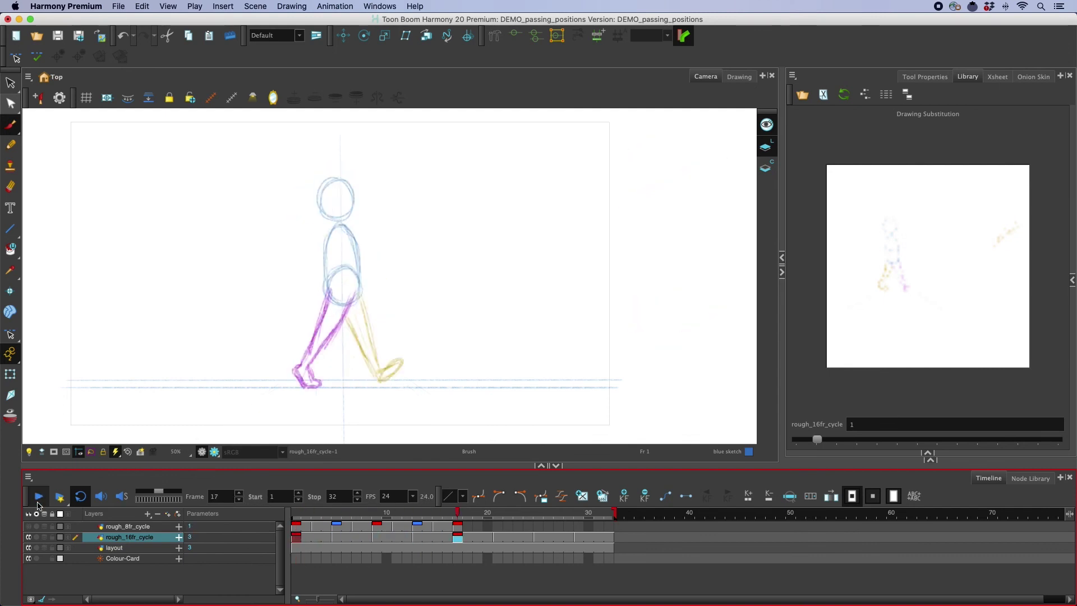